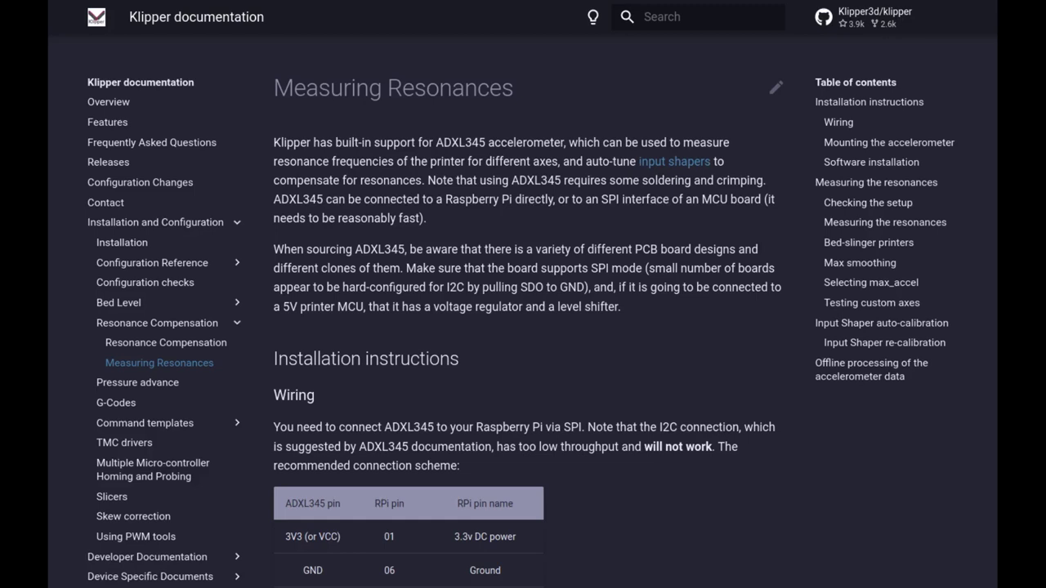
Scroll down to the Software installation section and select the numpy pip install command.
scroll(523, 327, down, 6)
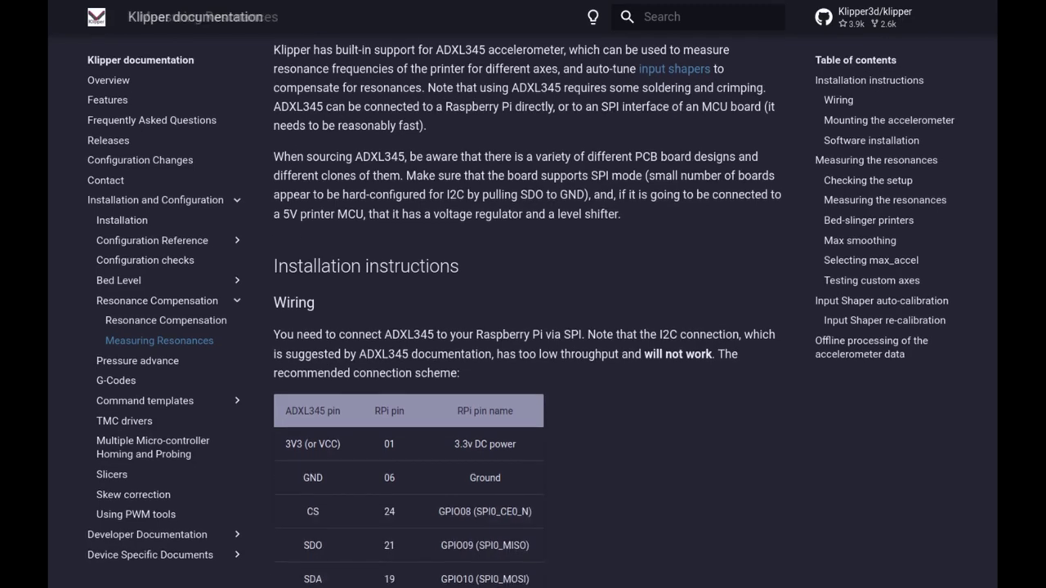
scroll(523, 327, down, 6)
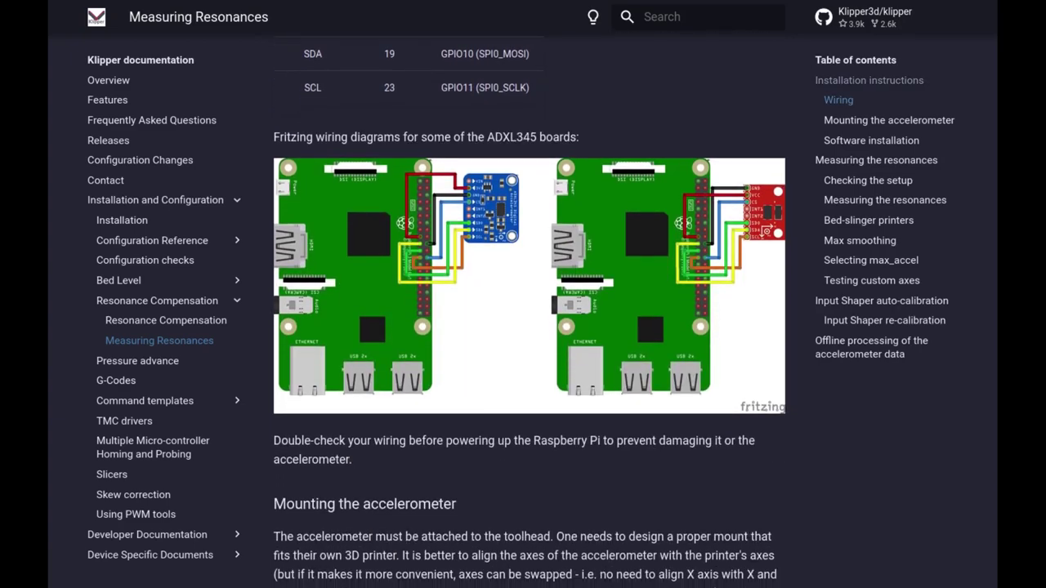
scroll(523, 327, down, 3)
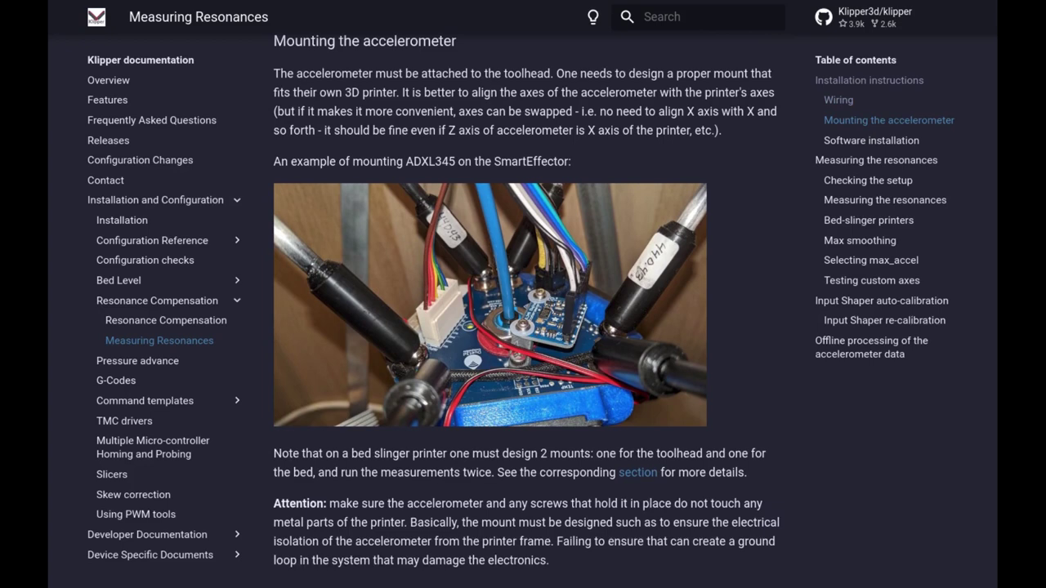
scroll(523, 327, down, 7)
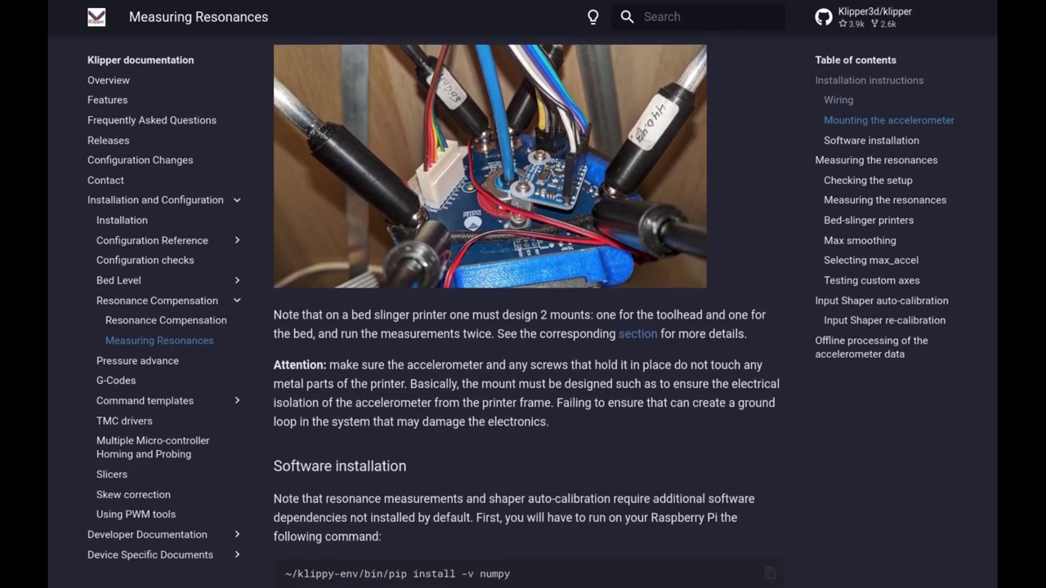
scroll(523, 326, down, 5)
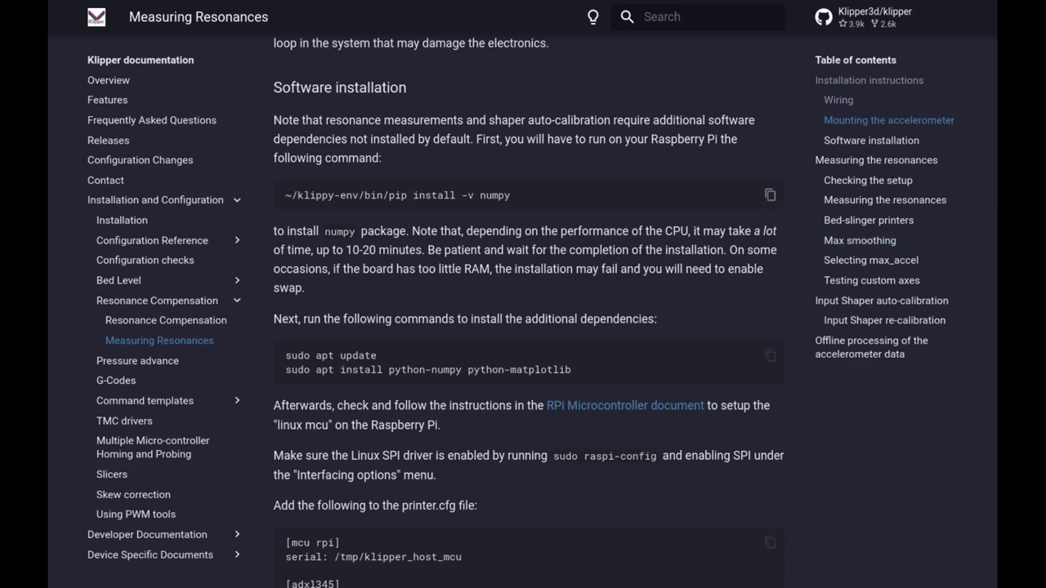
drag(512, 195, 327, 195)
Select the numpy pip and apt dependency install commands, then open the RPi Microcontroller document.
click(327, 195)
triple_click(398, 196)
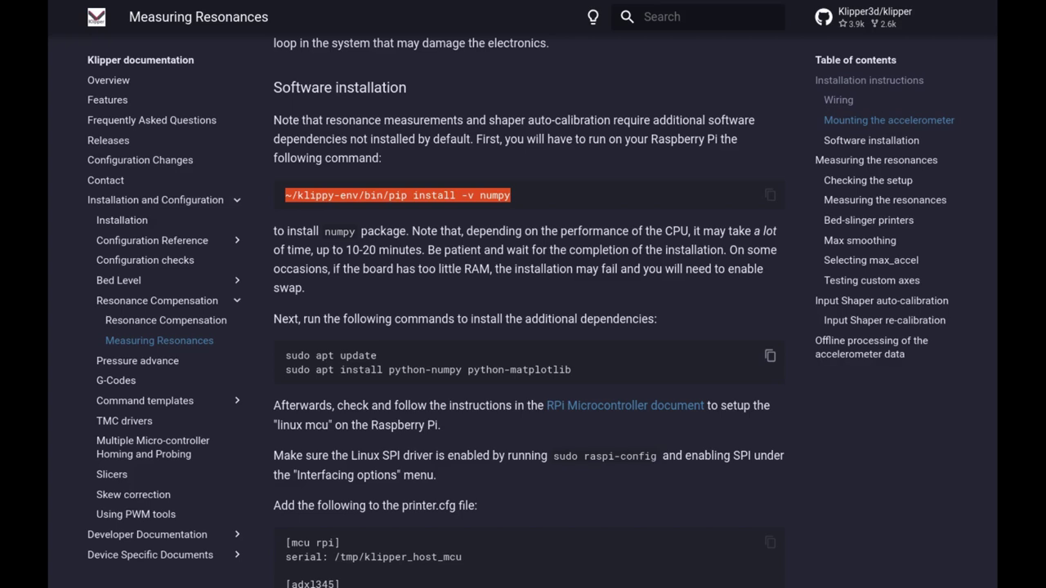
drag(572, 369, 286, 356)
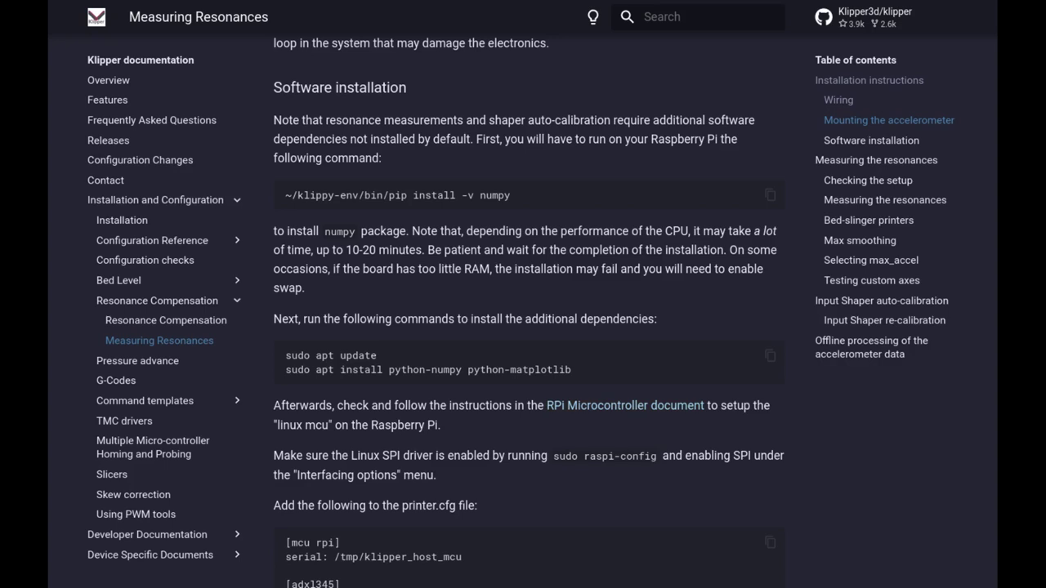
click(625, 405)
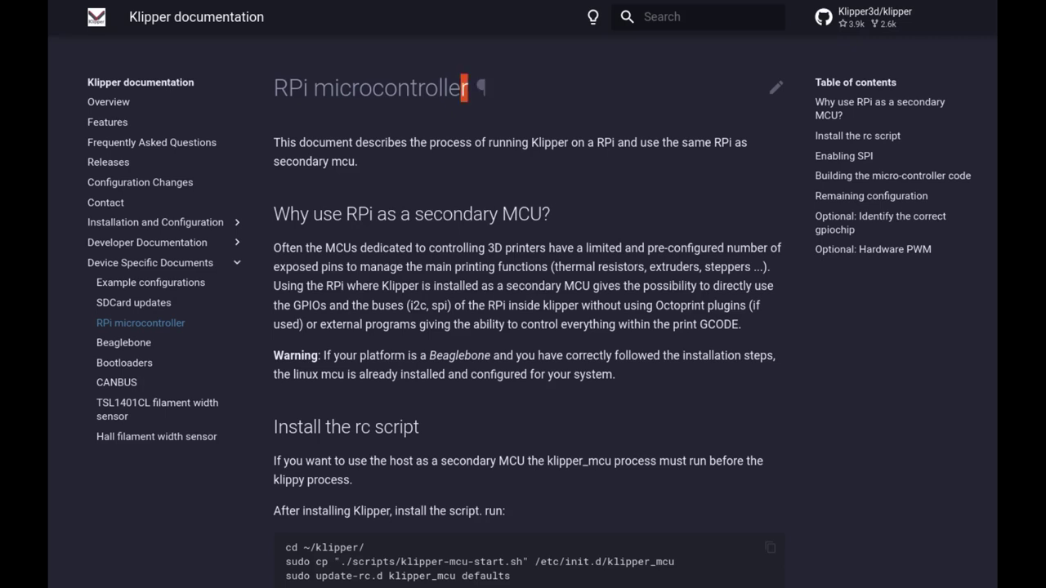
drag(468, 87, 273, 88)
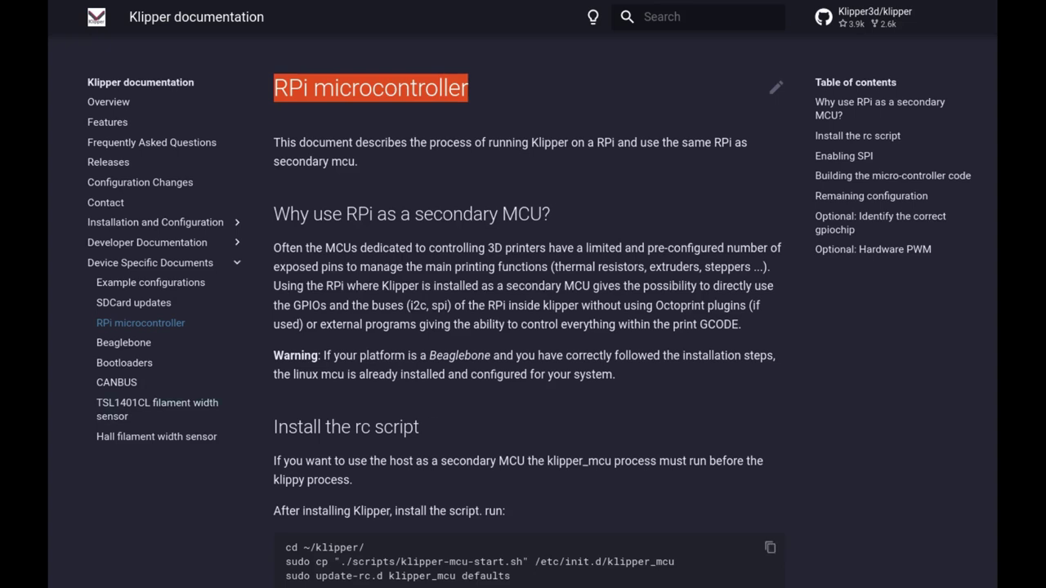
drag(512, 576, 286, 546)
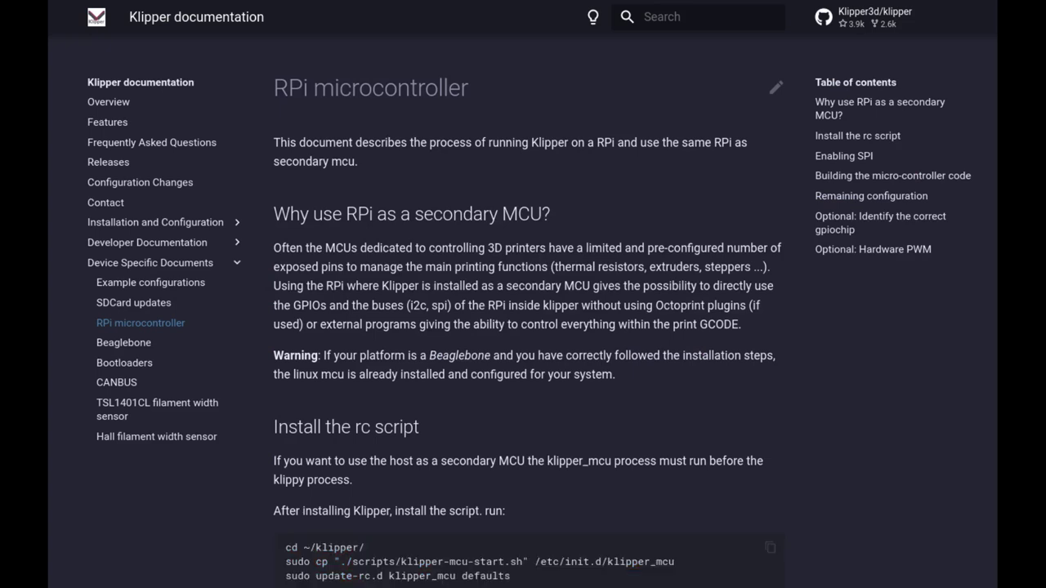
scroll(527, 327, down, 3)
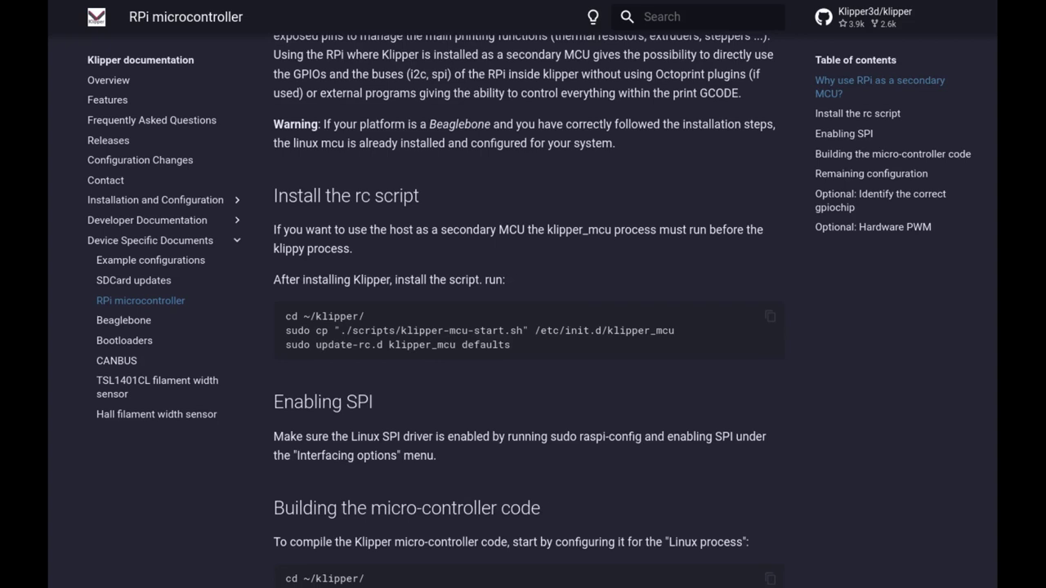
drag(437, 455, 274, 437)
scroll(523, 310, down, 3)
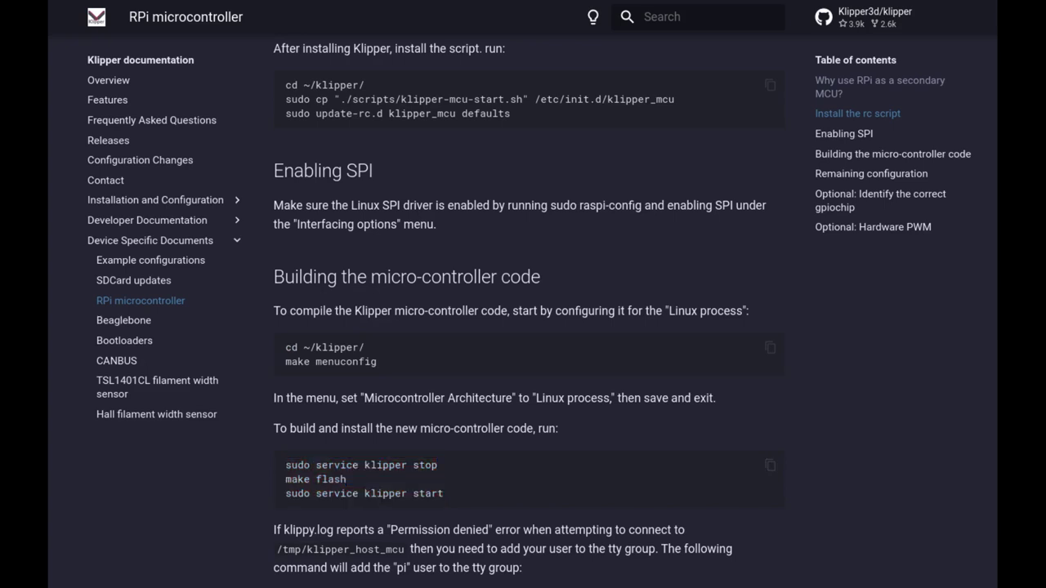
scroll(523, 310, down, 3)
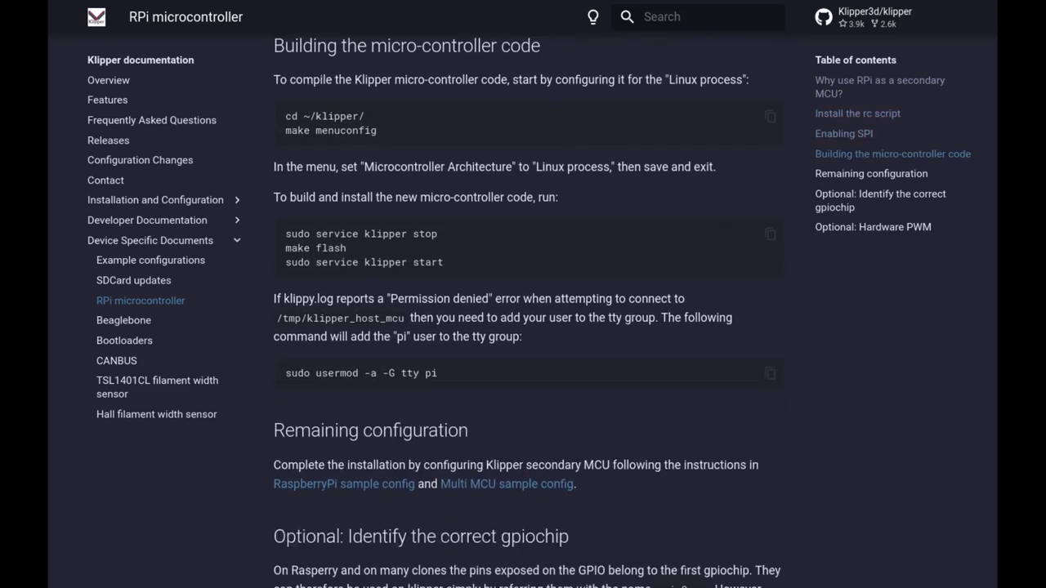
scroll(523, 310, down, 3)
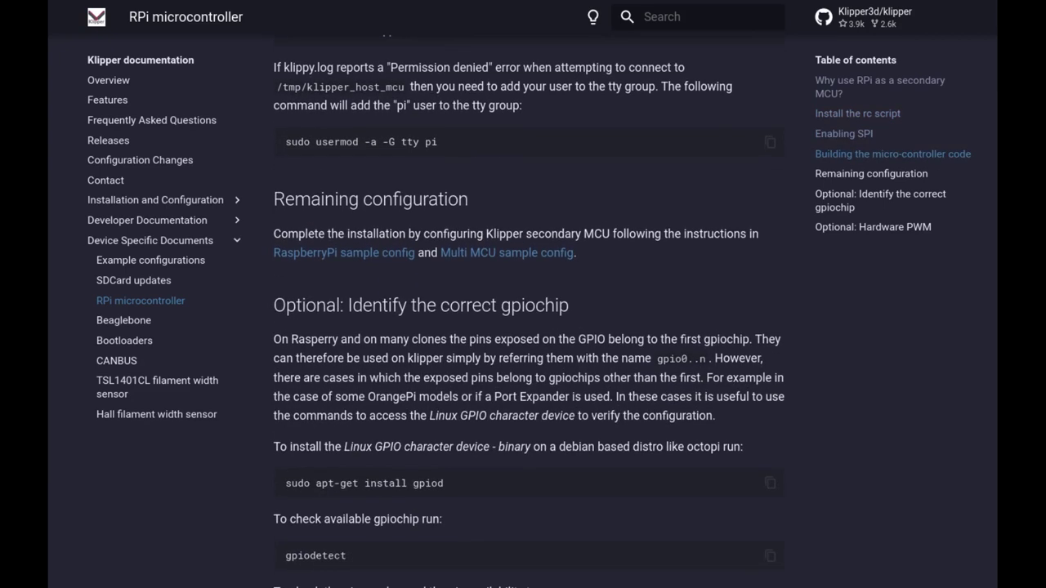
scroll(523, 310, down, 2)
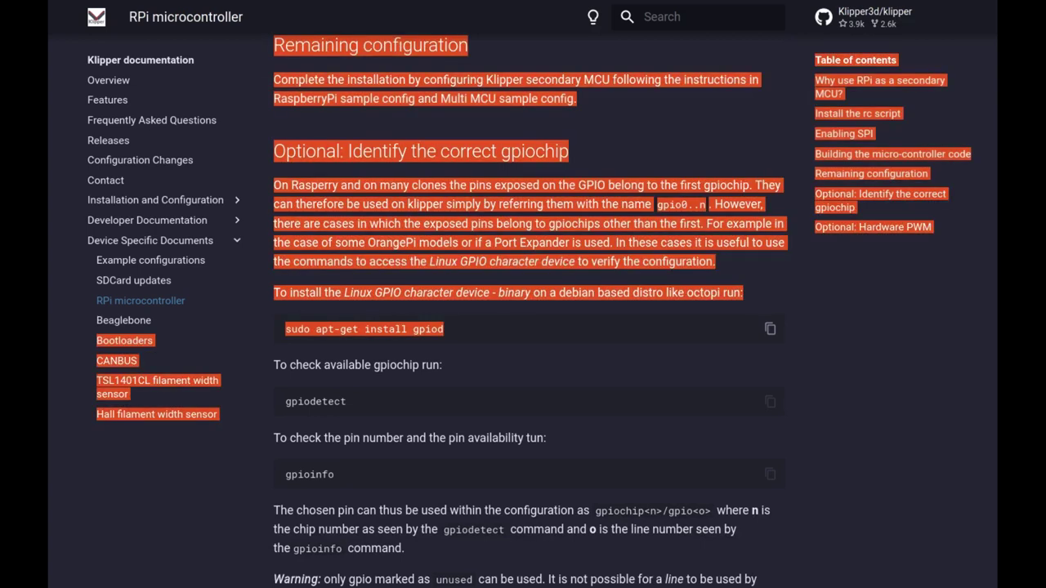
drag(286, 329, 444, 329)
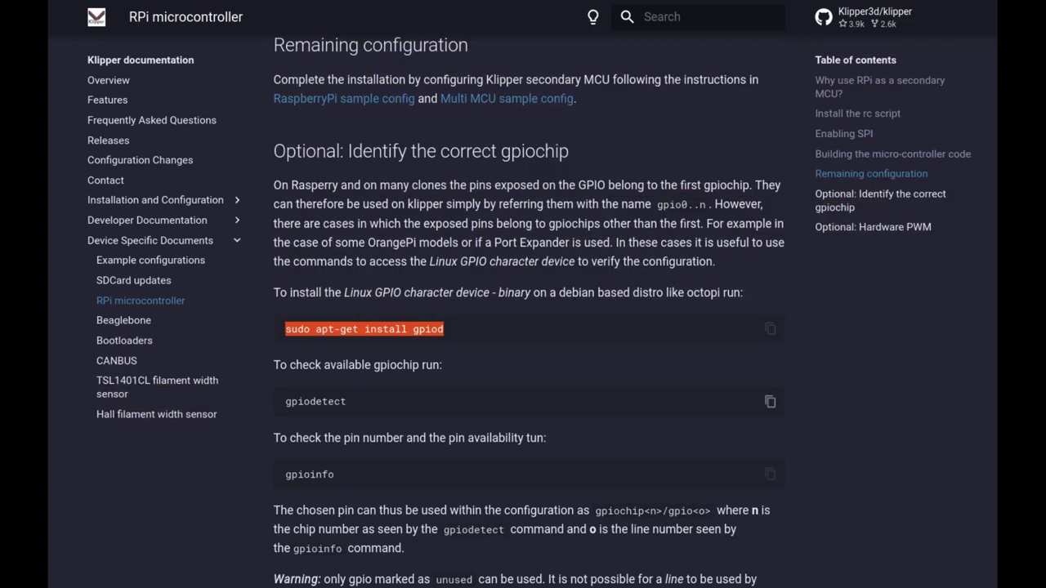
double_click(316, 401)
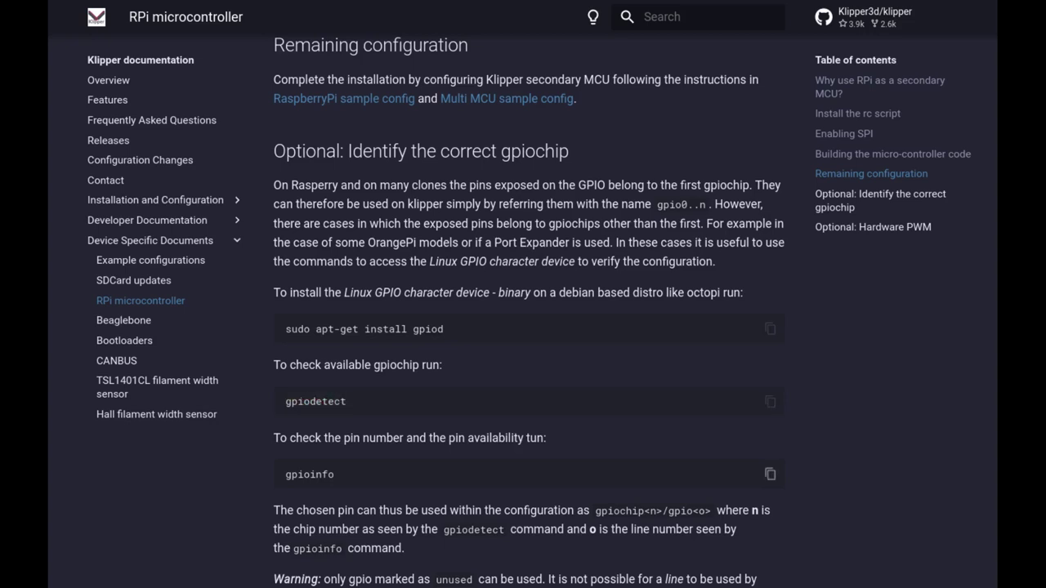
drag(335, 474, 284, 474)
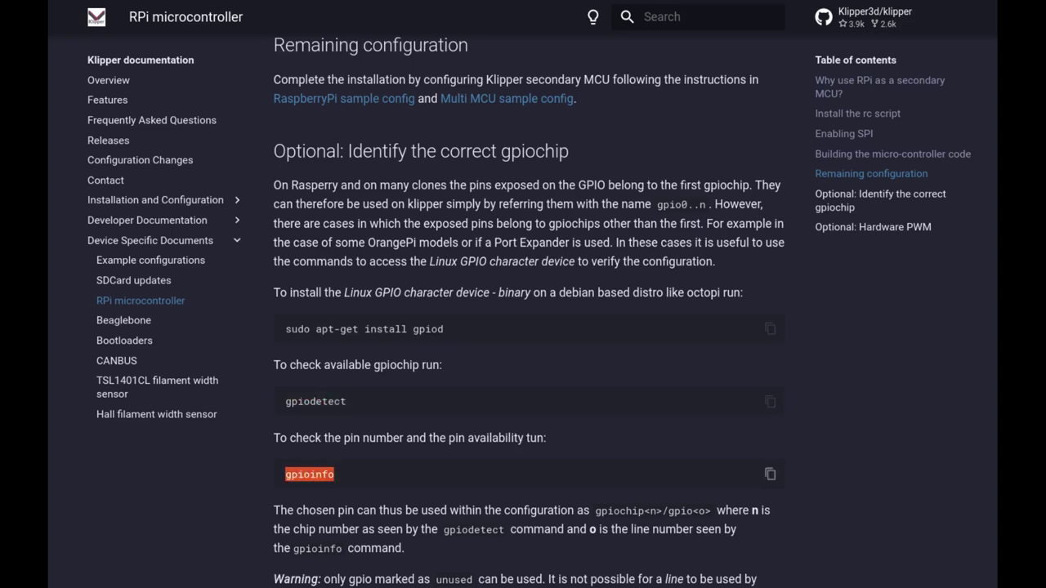
scroll(523, 327, down, 9)
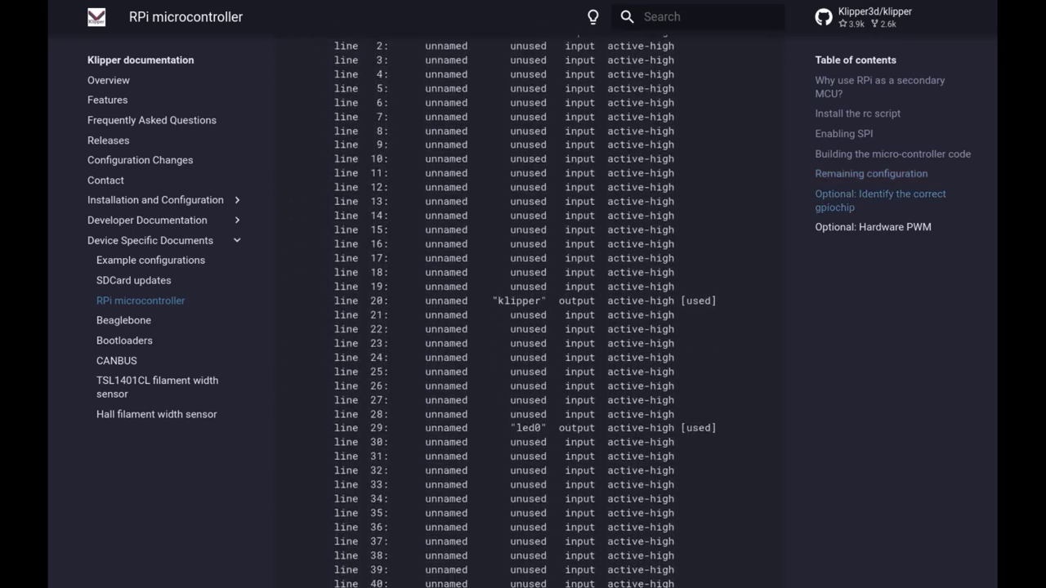
scroll(523, 327, down, 5)
scroll(523, 327, up, 10)
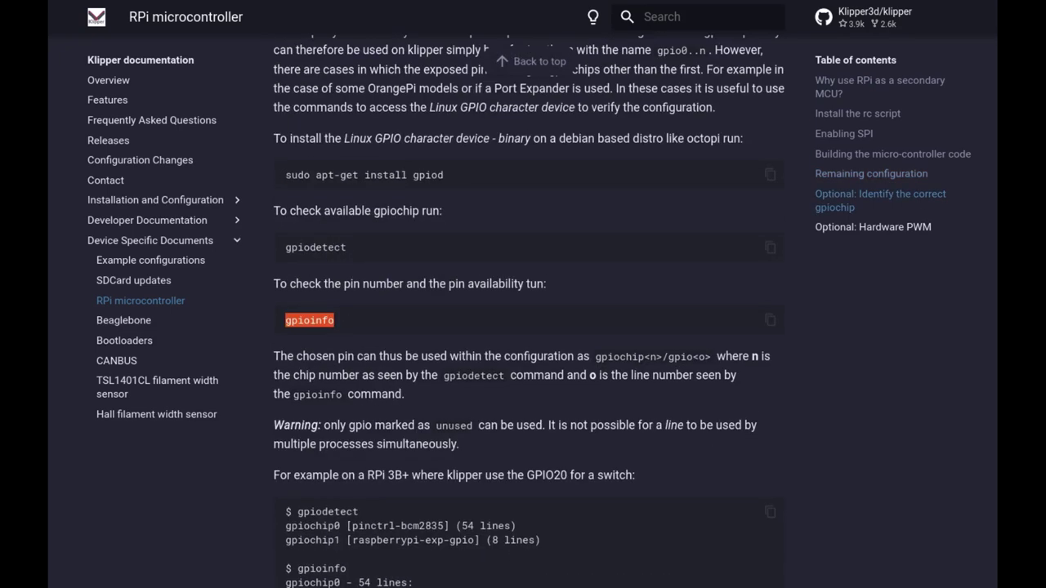
scroll(523, 327, down, 12)
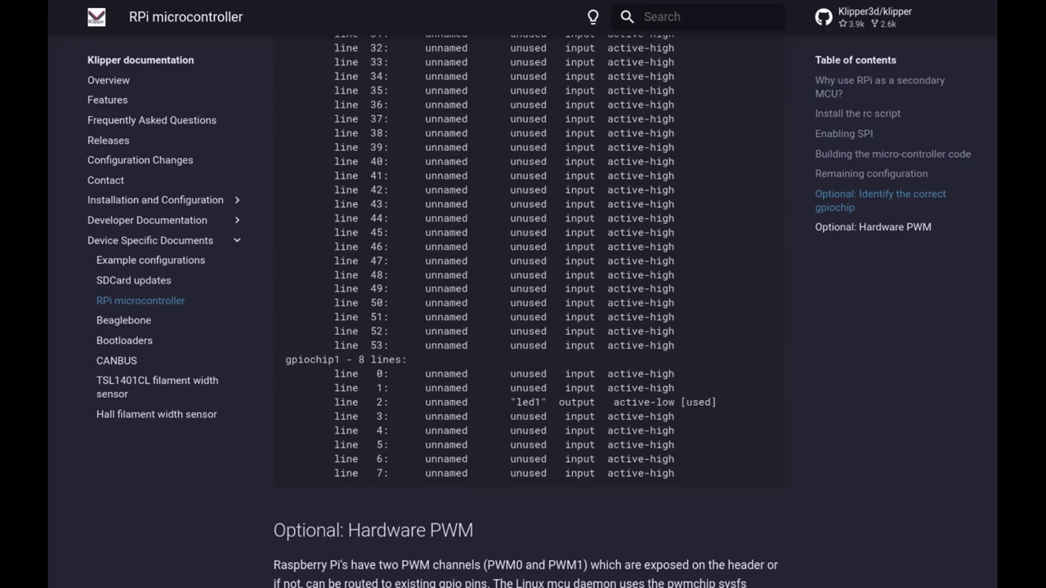
key(Home)
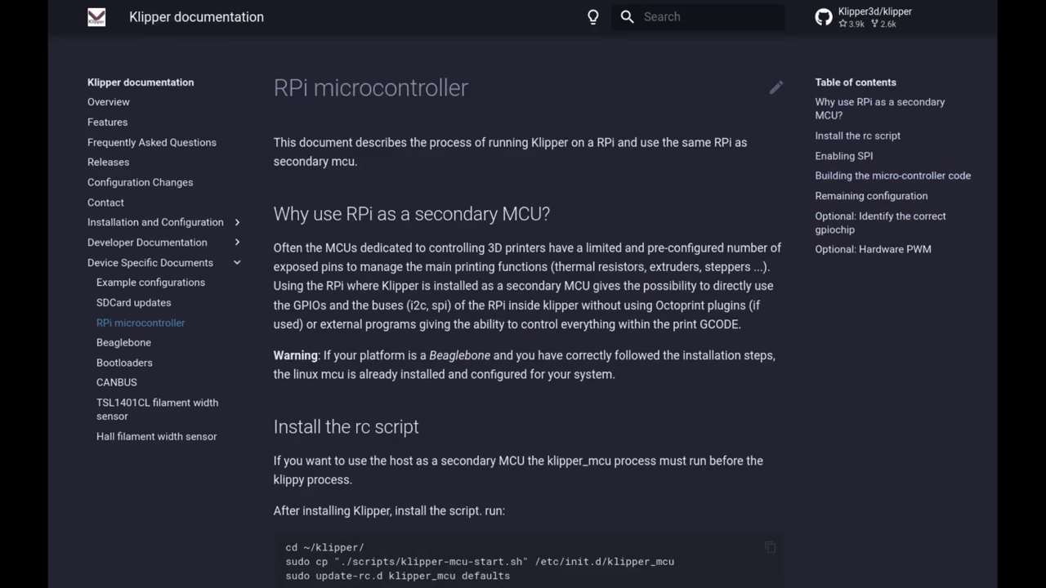
key(alt+Left)
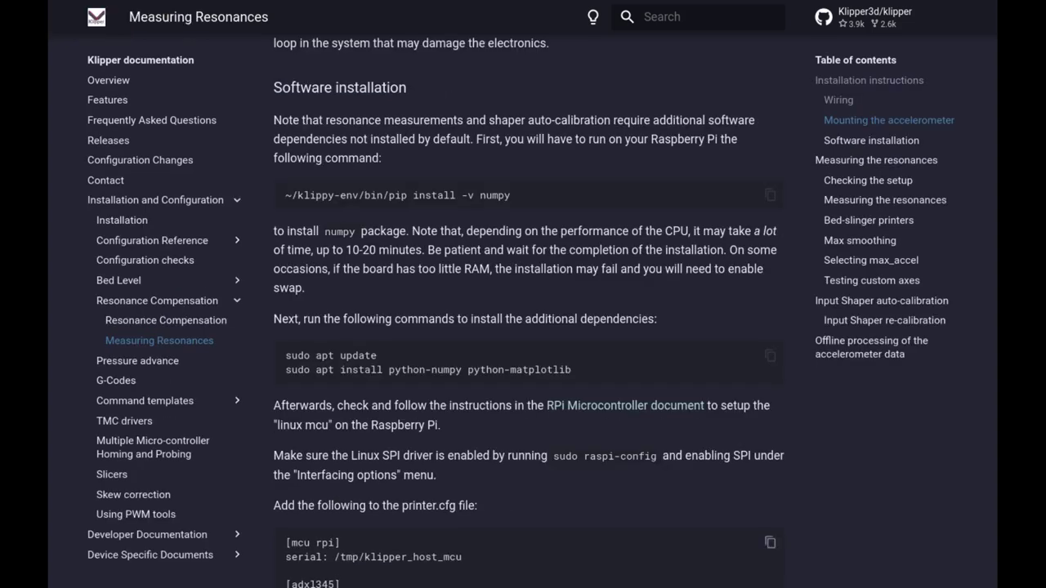
Select the [mcu rpi] and [adxl345] configuration lines on the Measuring Resonances page.
drag(341, 584, 286, 542)
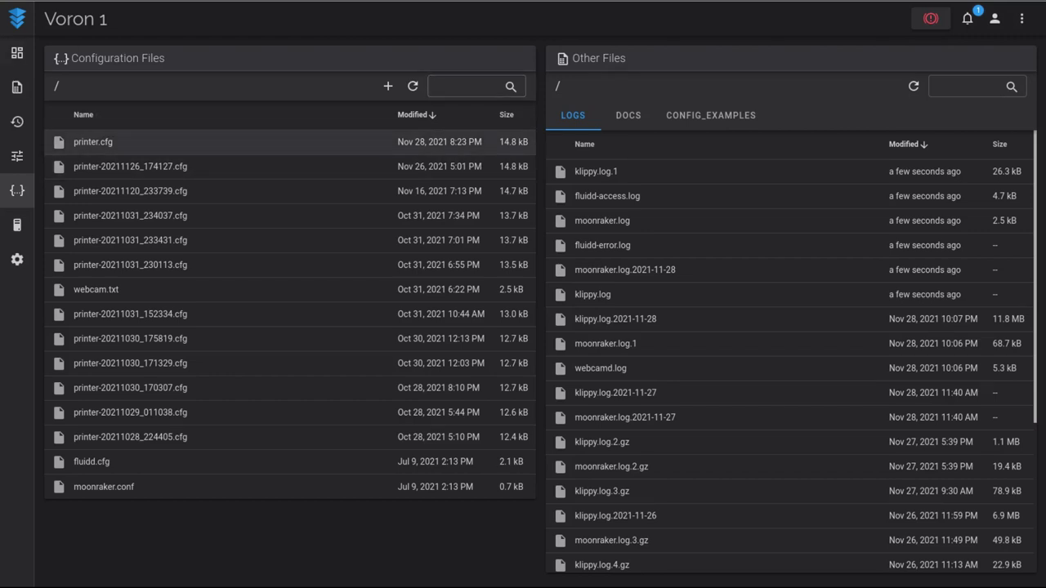
Open printer.cfg and review the new [mcu rpi], [adxl345] and [resonance_tester] lines with probe_points 175,175,20.
right_click(98, 149)
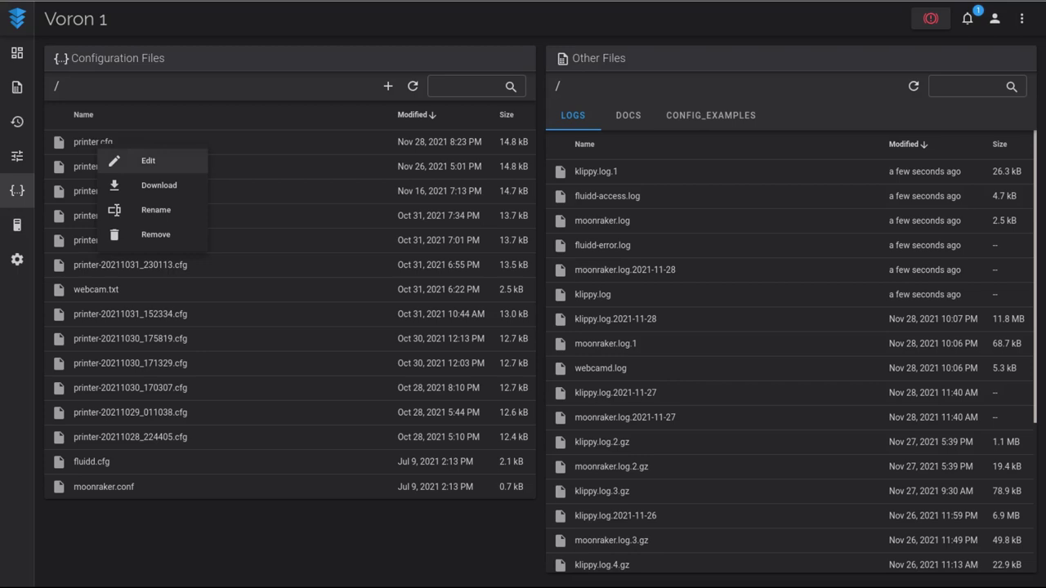
click(147, 161)
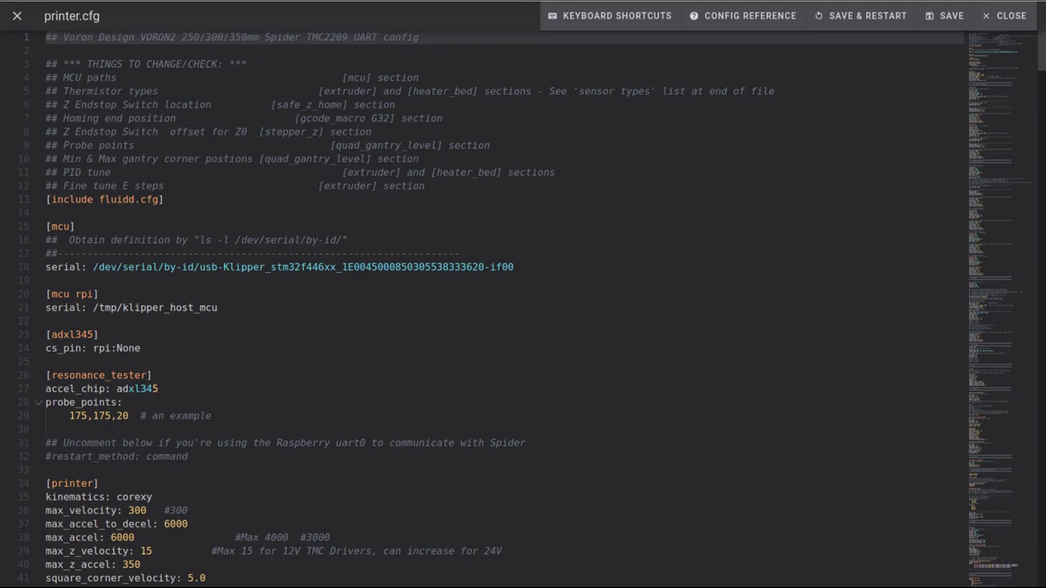
click(47, 294)
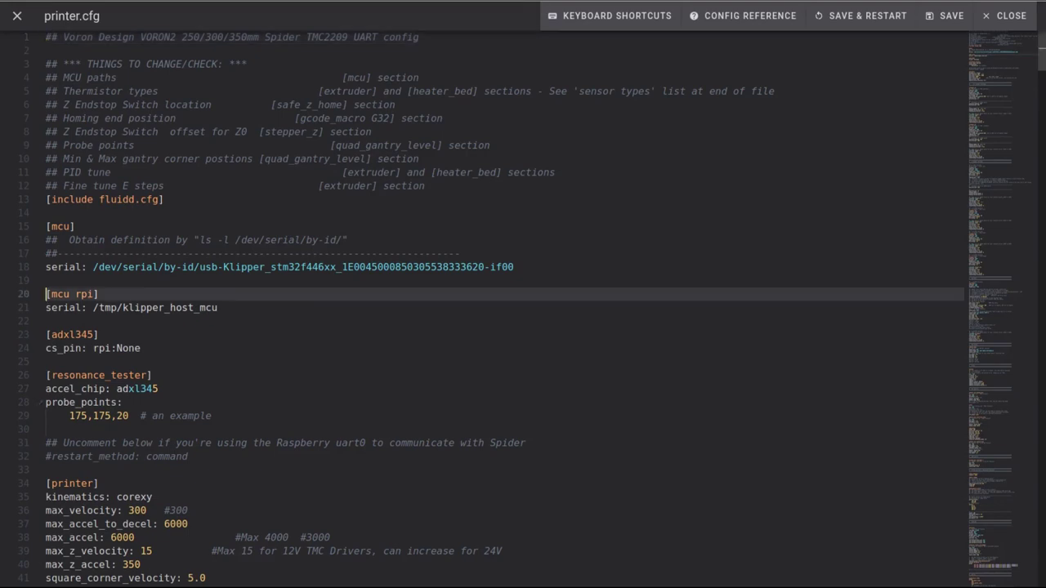
key(shift+Down)
key(shift+Down)
key(shift+Down)
key(shift+Down)
key(shift+Down)
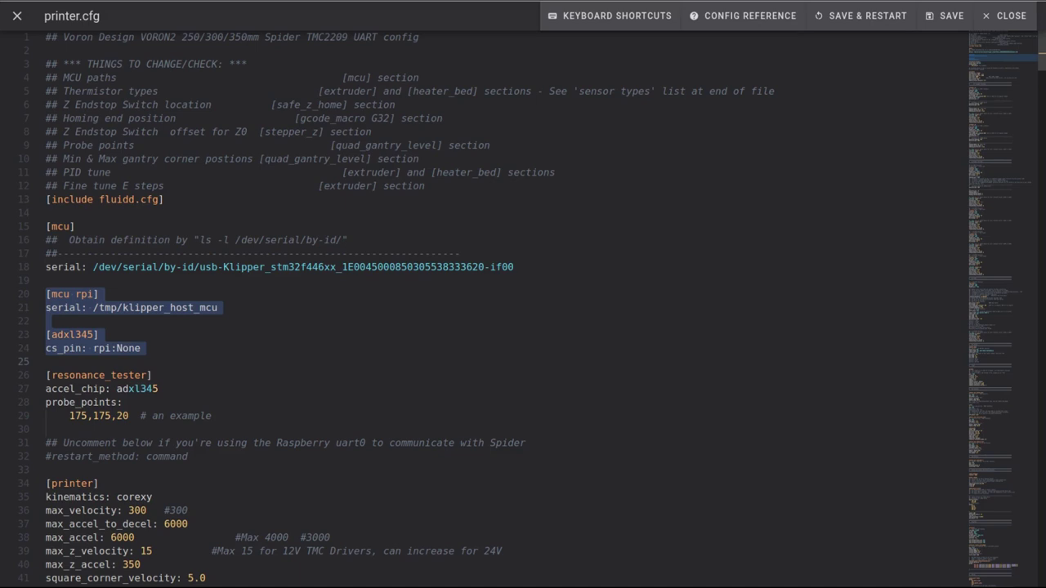
key(shift+Down)
key(shift+Down)
key(shift+End)
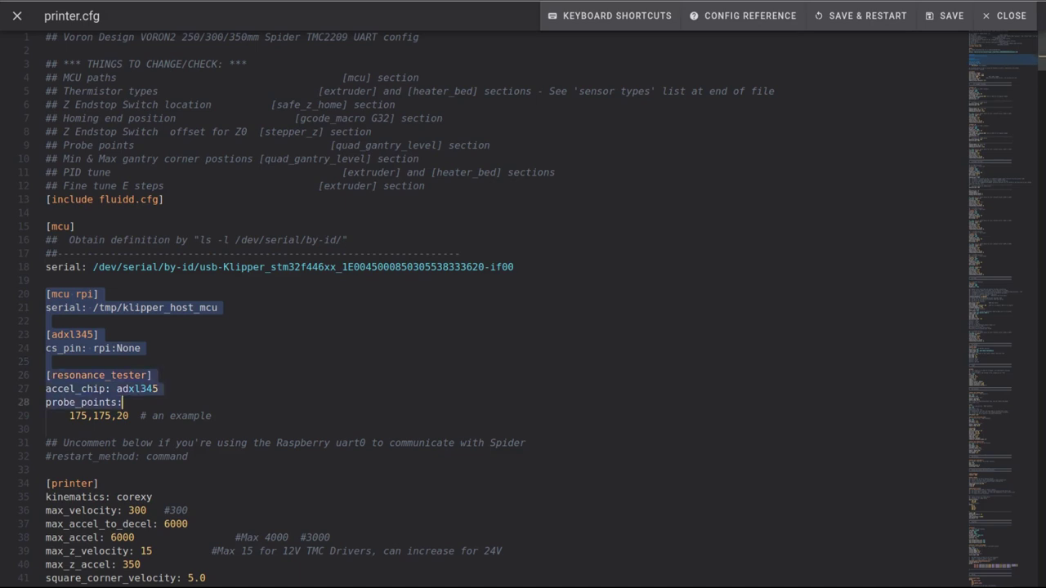
key(shift+Down)
key(shift+End)
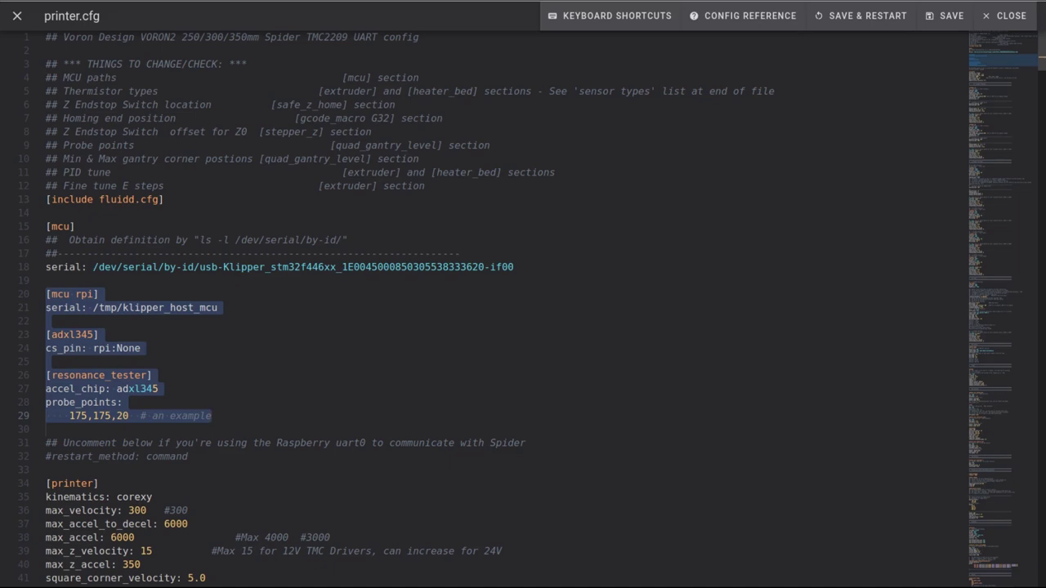
click(49, 470)
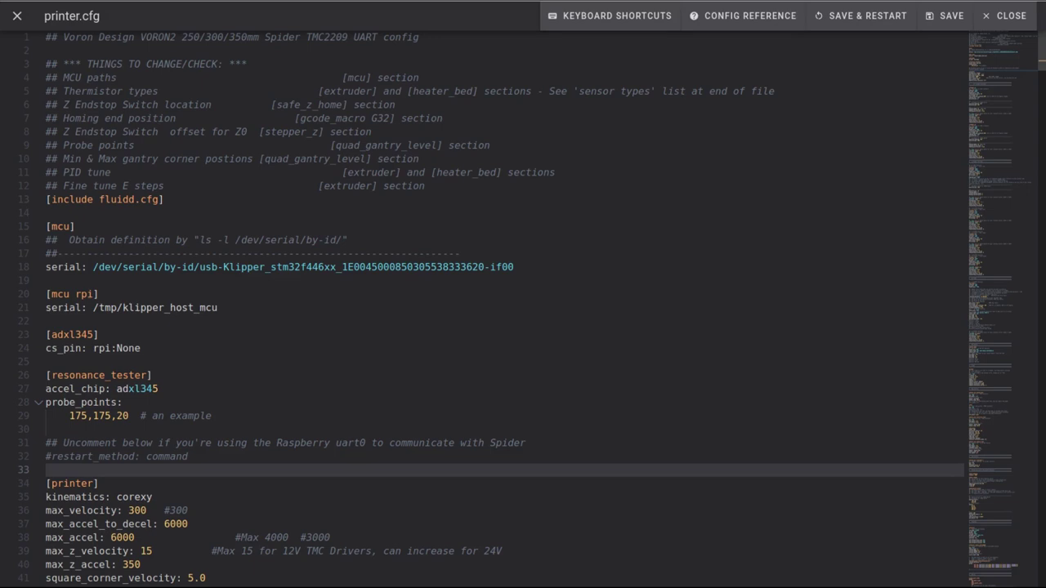
click(46, 510)
drag(46, 510, 163, 537)
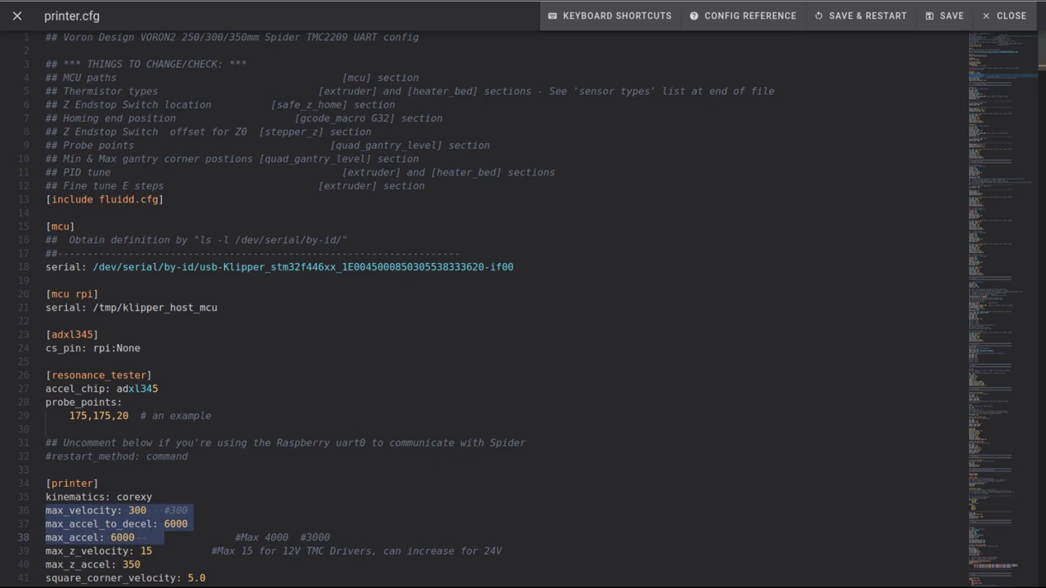
drag(163, 537, 194, 537)
click(188, 510)
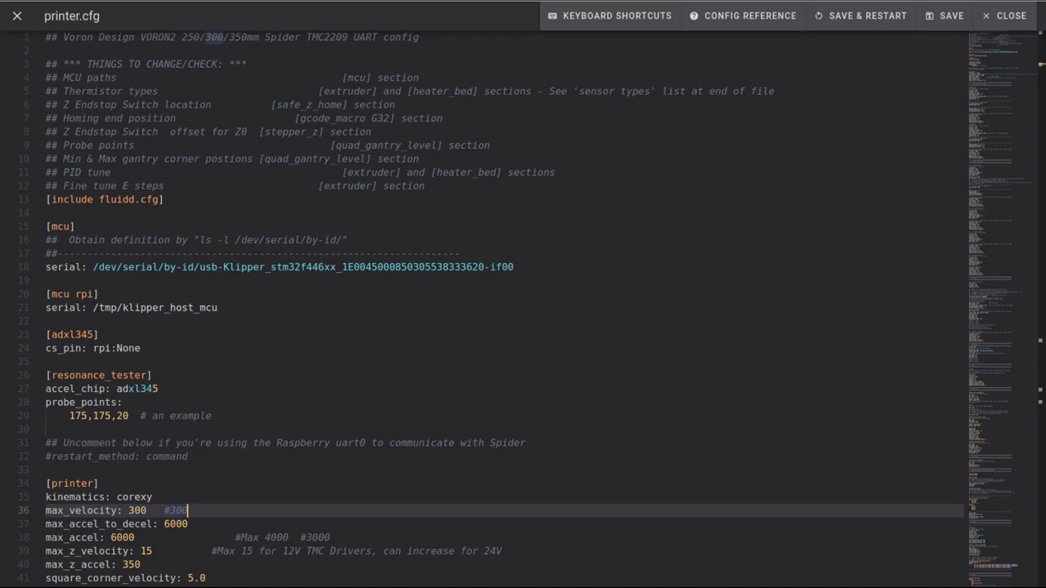
scroll(505, 311, down, 5)
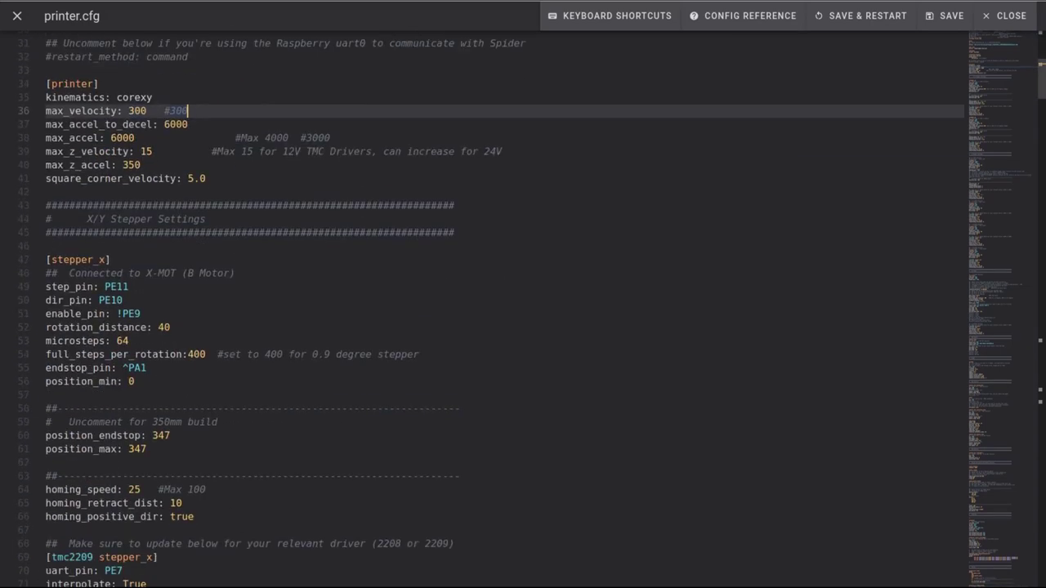
scroll(490, 314, down, 20)
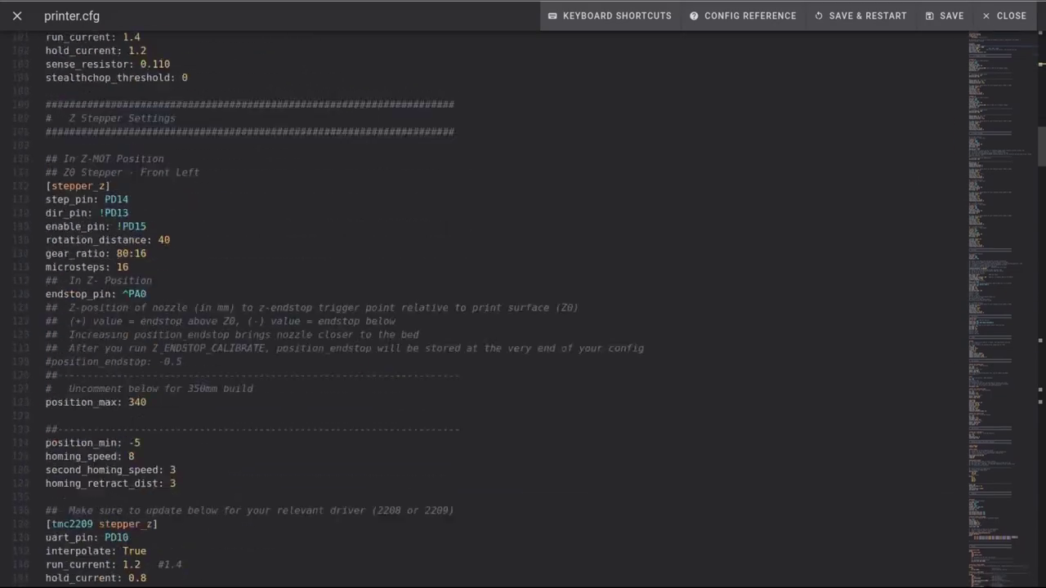
scroll(491, 314, down, 20)
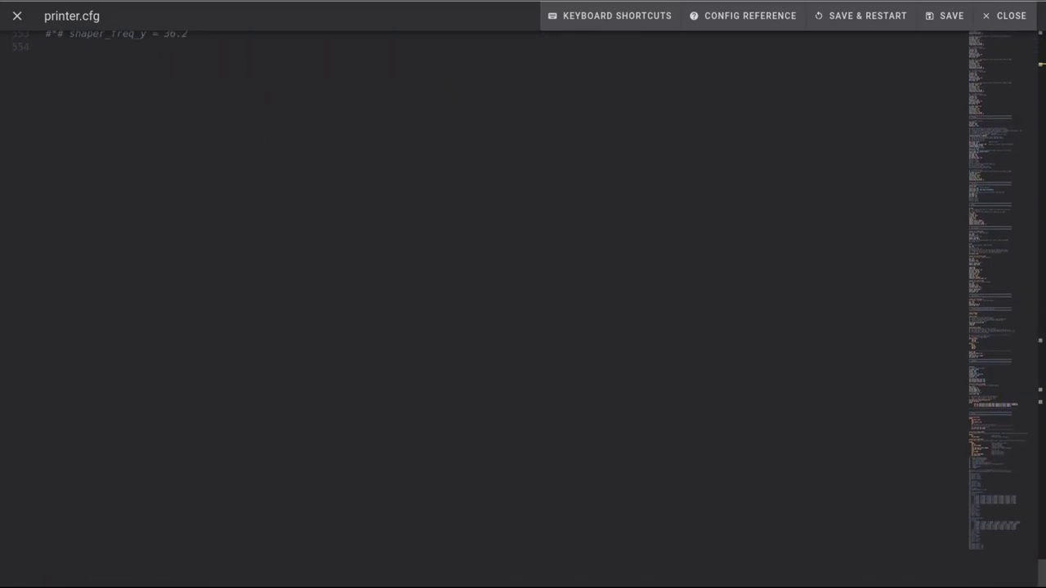
scroll(490, 314, up, 6)
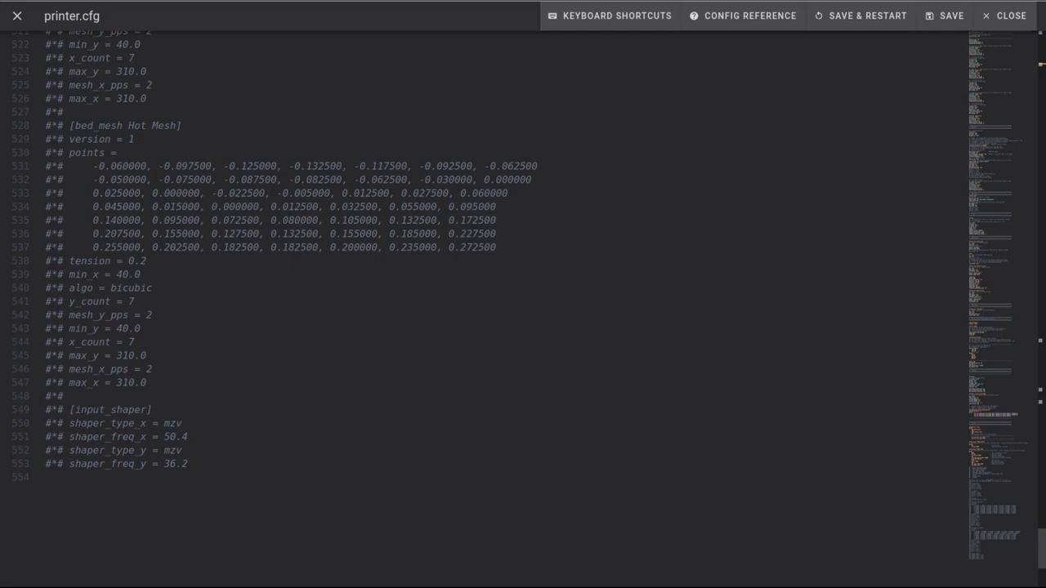
drag(188, 464, 46, 396)
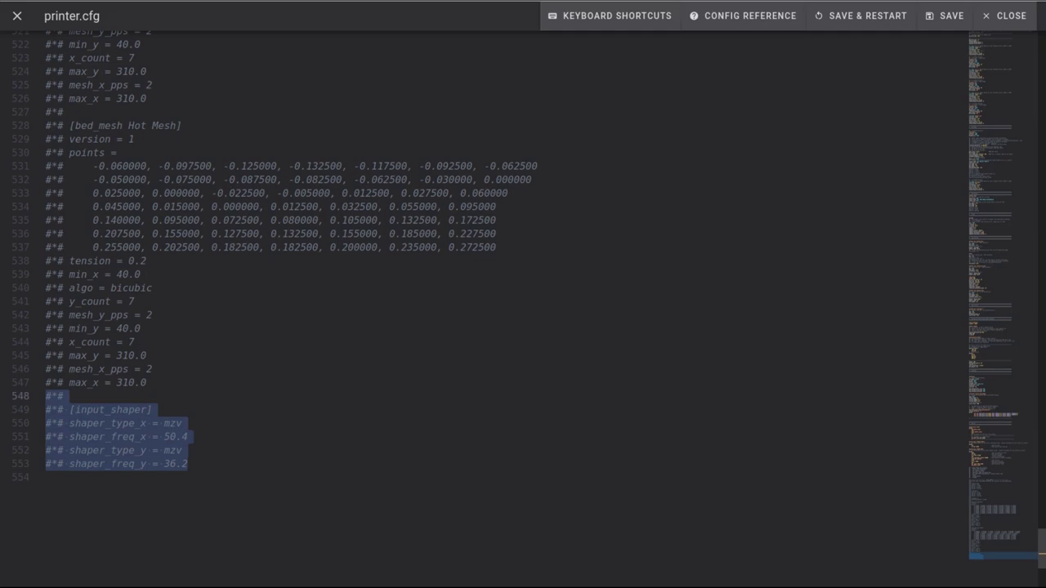
drag(164, 463, 188, 464)
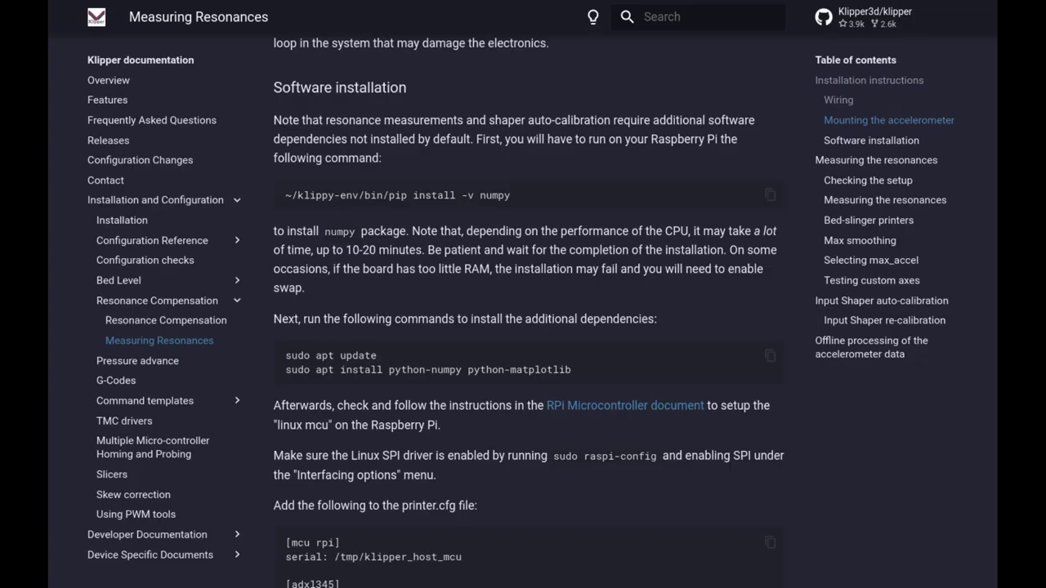
Scroll down to the SHAPER_CALIBRATE example output recommending mzv at 36.8 Hz.
scroll(523, 327, down, 5)
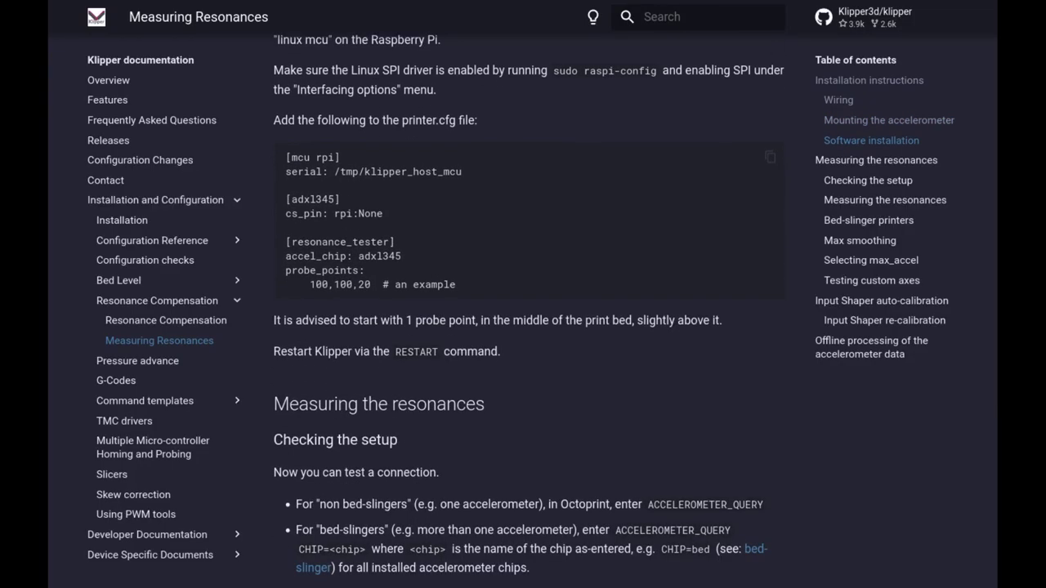
scroll(529, 311, down, 4)
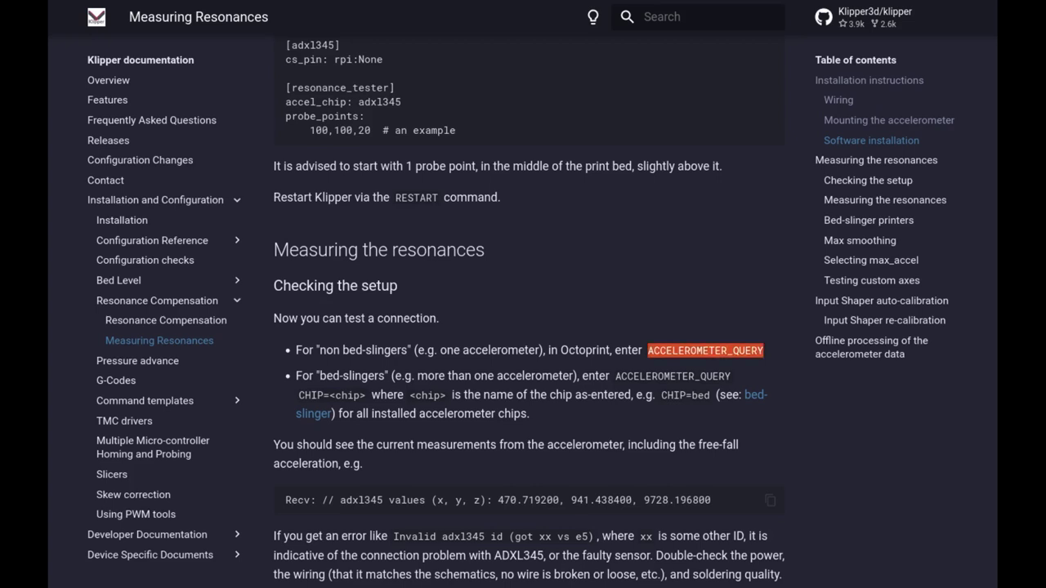
scroll(529, 313, down, 4)
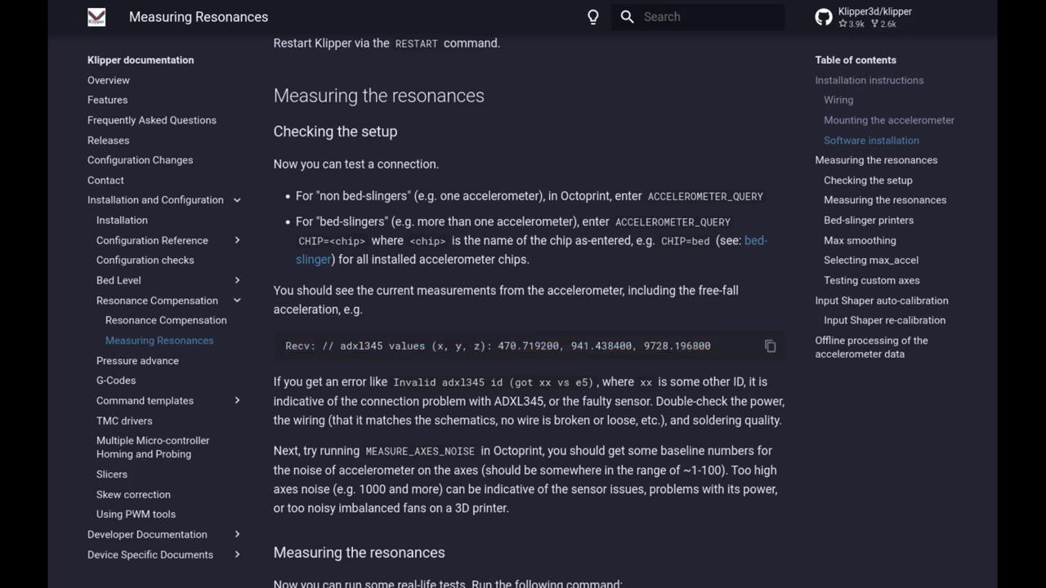
scroll(528, 313, down, 3)
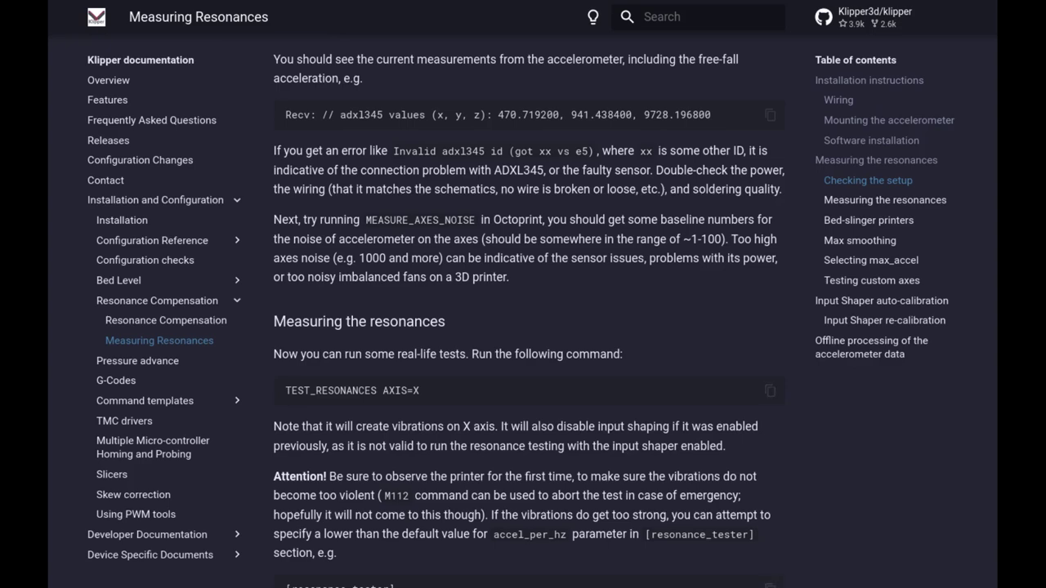
scroll(529, 313, down, 2)
scroll(528, 313, down, 1)
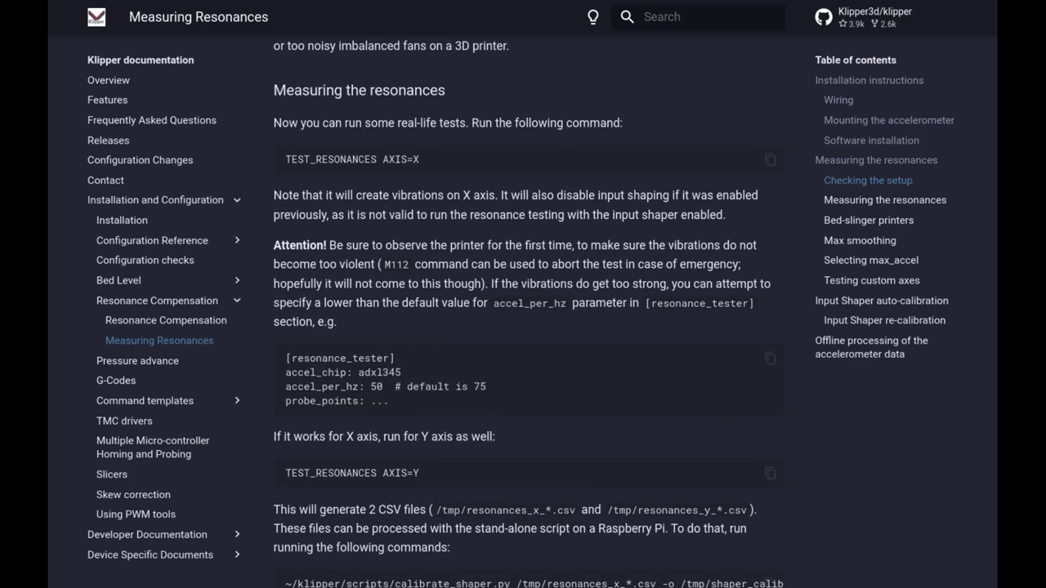
scroll(528, 312, down, 9)
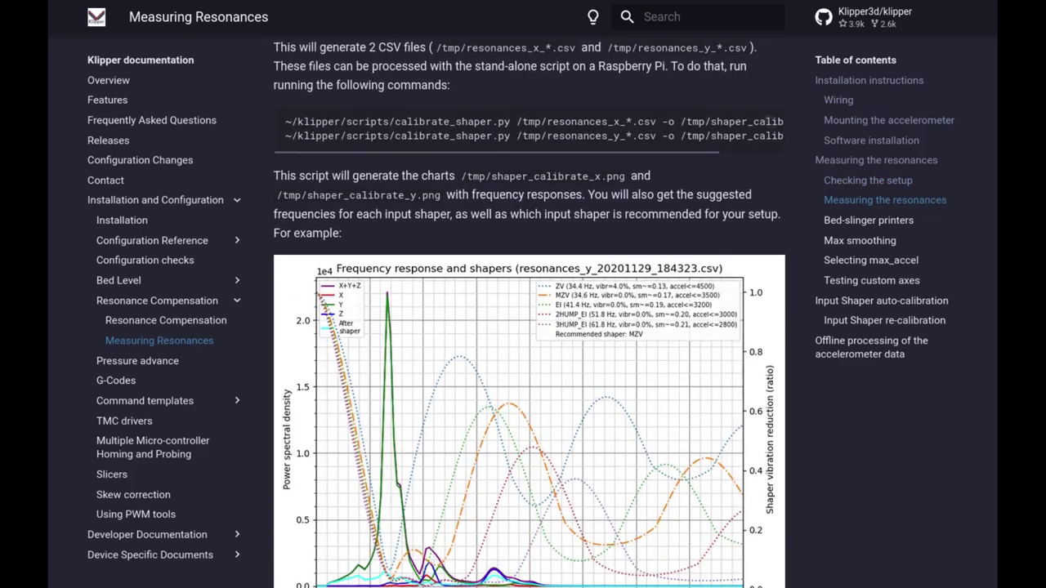
scroll(529, 311, down, 4)
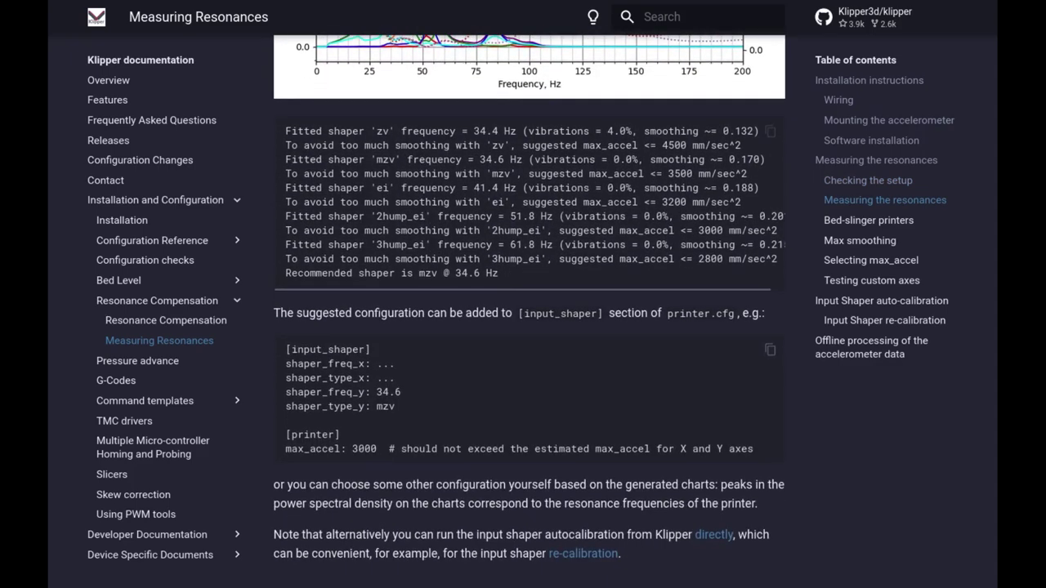
scroll(528, 312, down, 2)
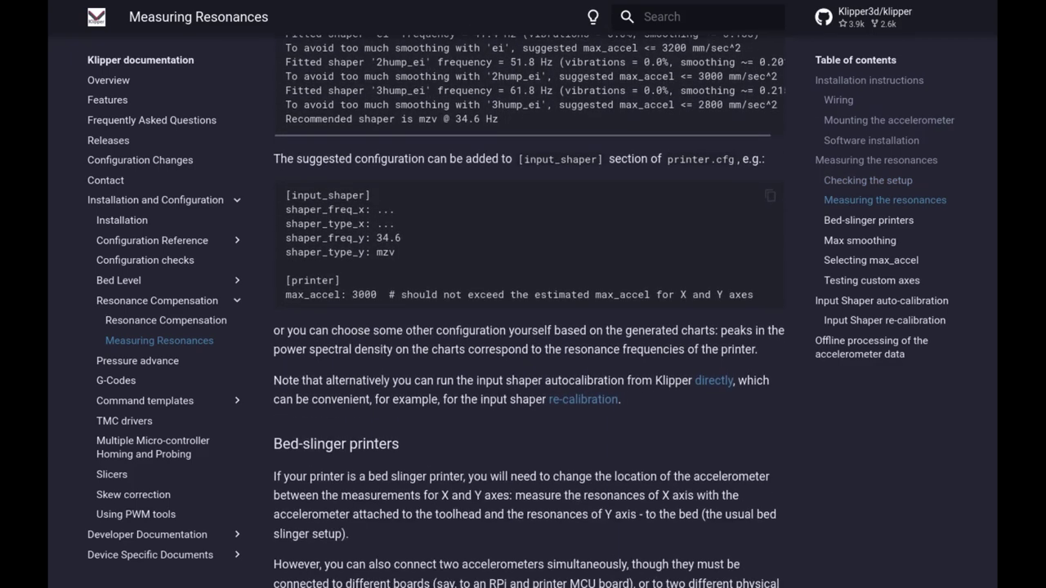
scroll(528, 311, down, 7)
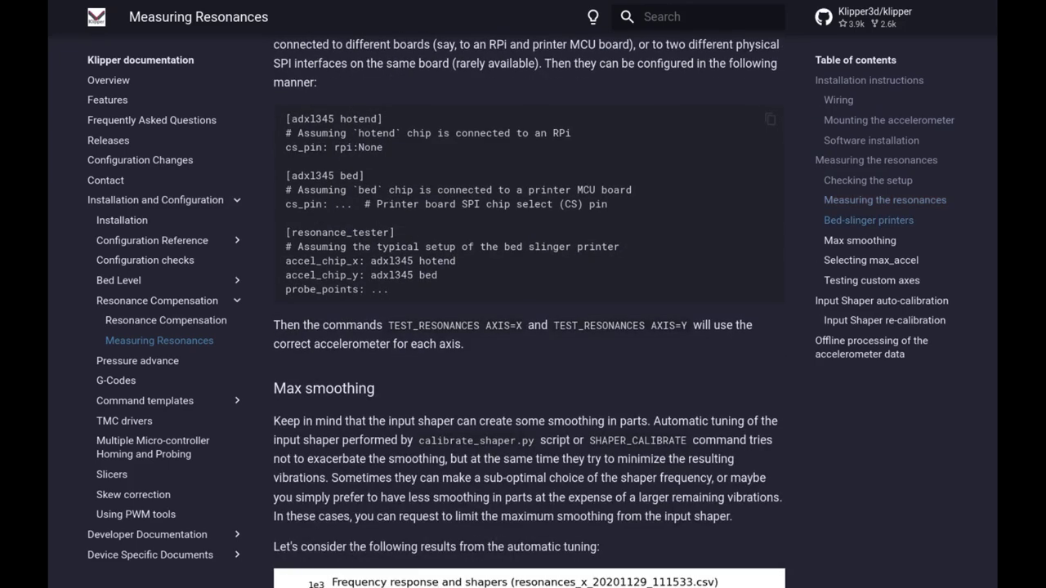
scroll(529, 311, down, 11)
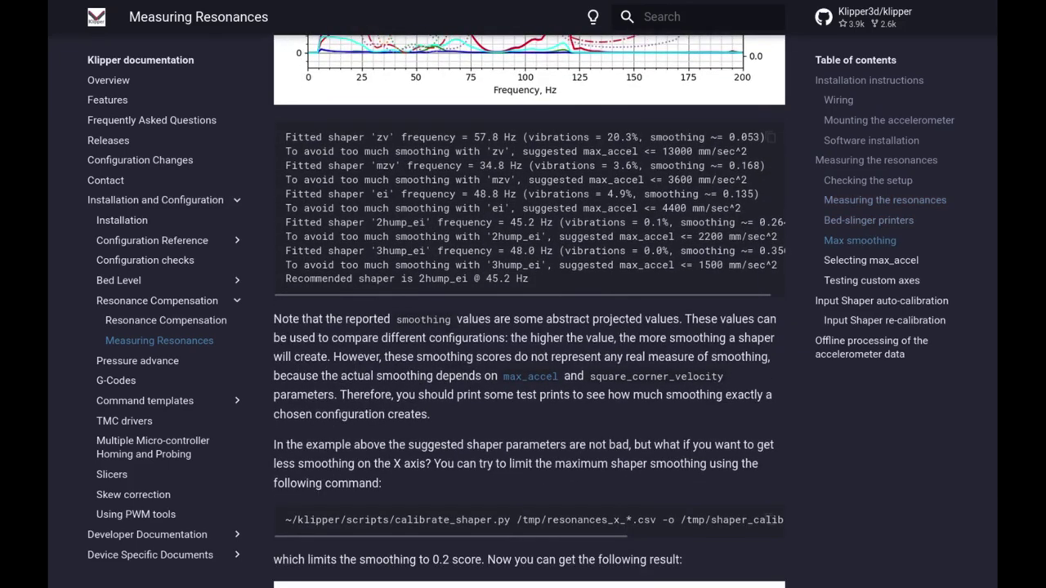
scroll(528, 312, down, 10)
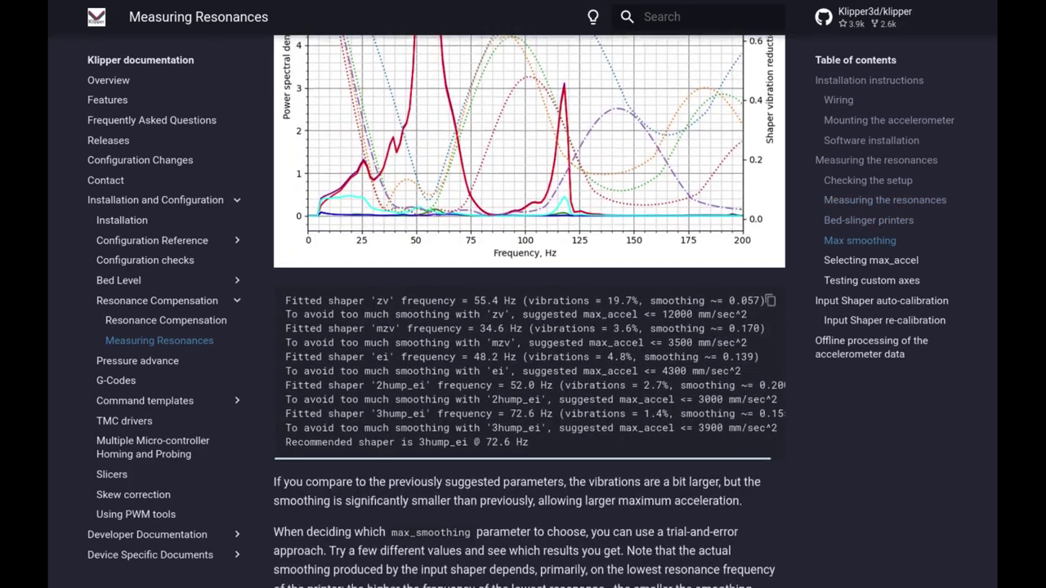
scroll(529, 312, down, 9)
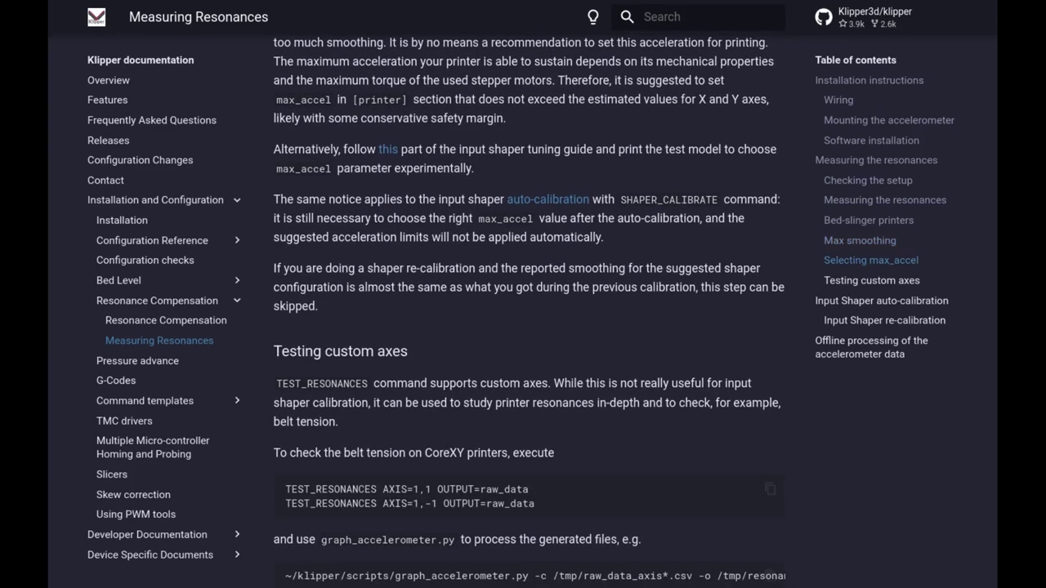
scroll(529, 312, down, 7)
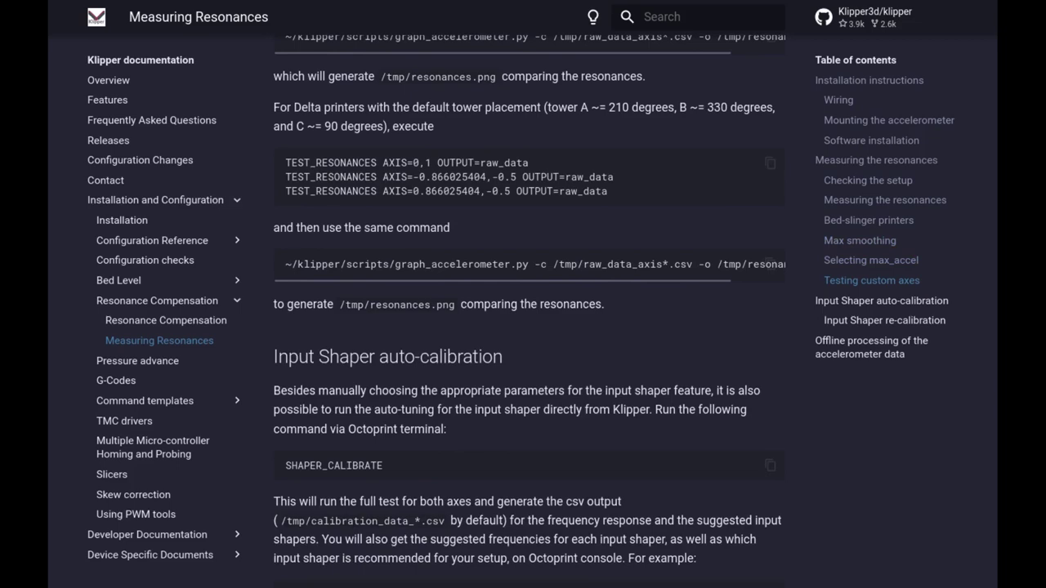
scroll(529, 311, down, 2)
scroll(529, 312, down, 2)
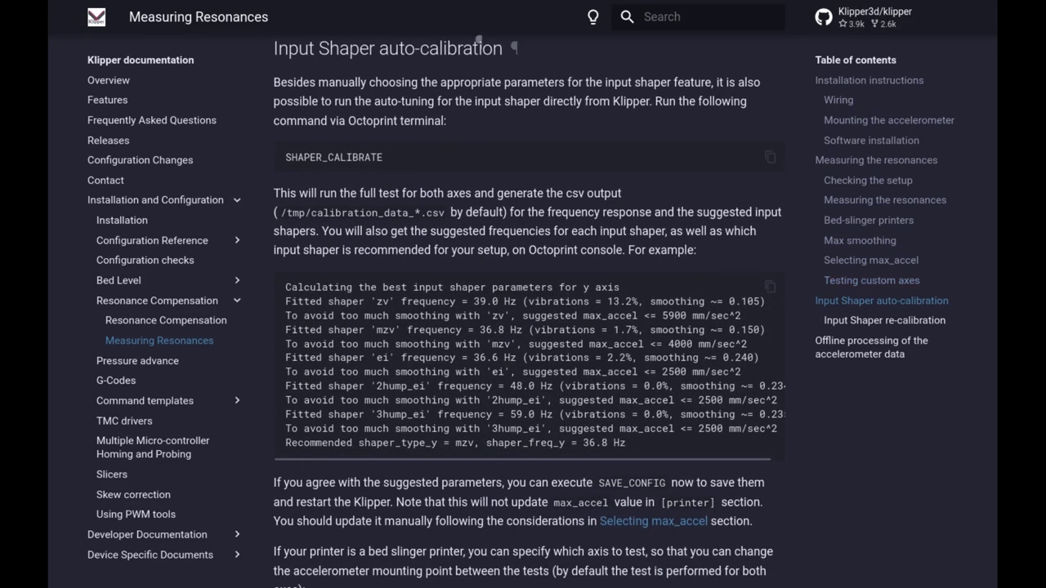
drag(505, 48, 273, 48)
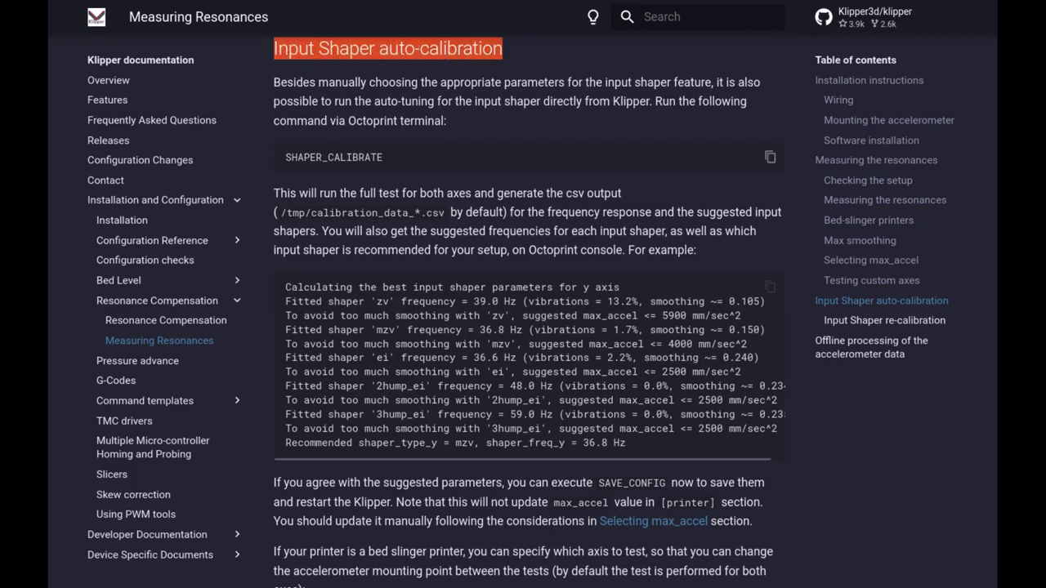
double_click(333, 157)
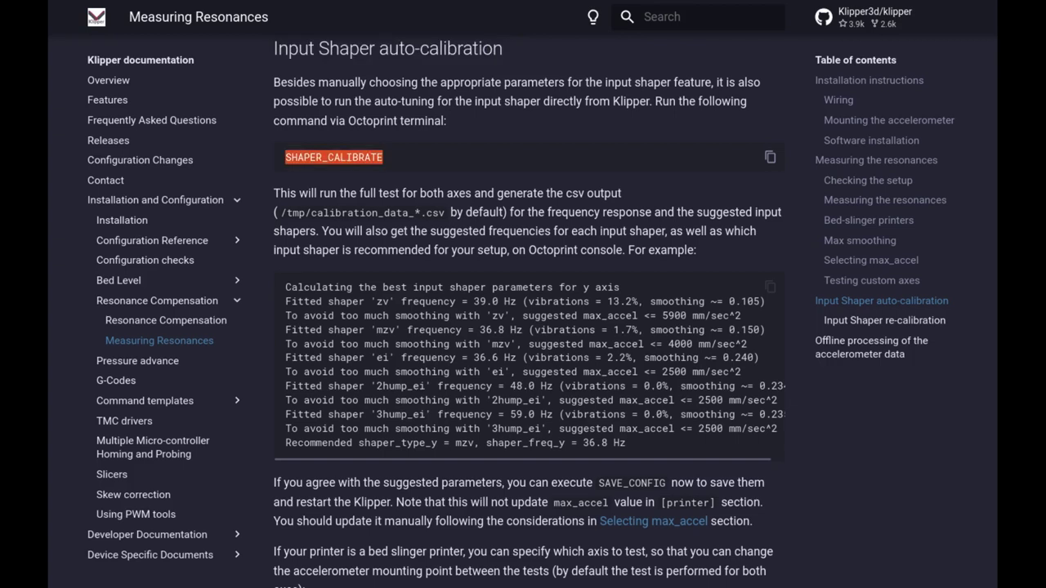